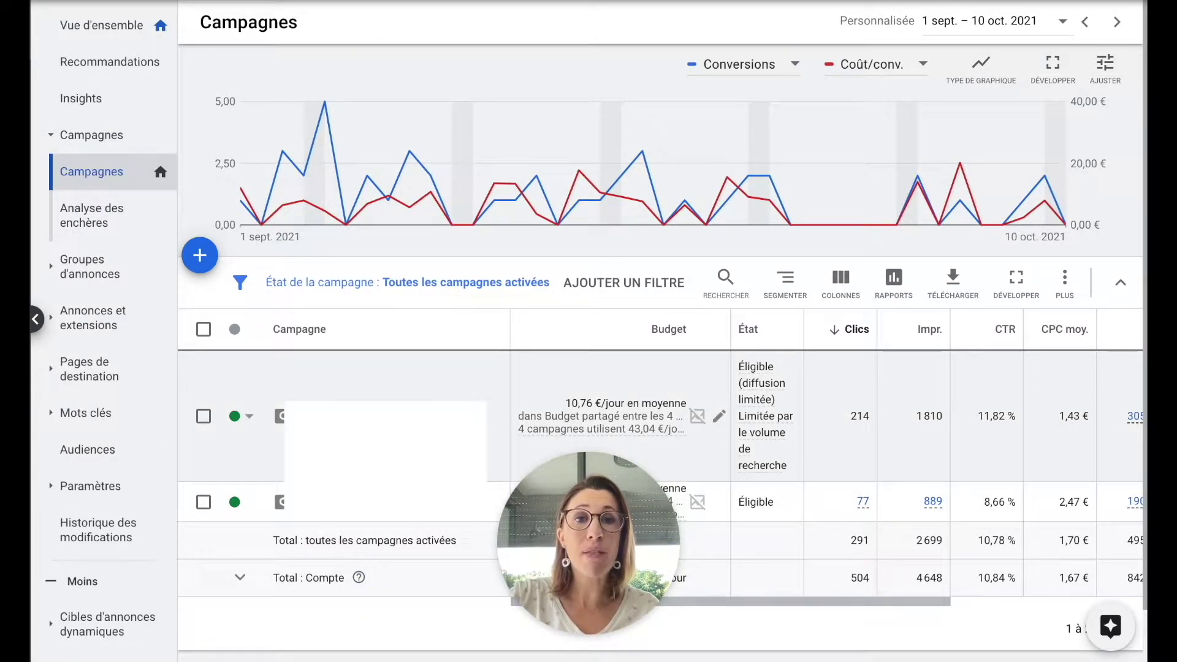
Step: Open the keyword auction insights (Analyse des enchères) for the first ad group of the first listed campaign
click(392, 398)
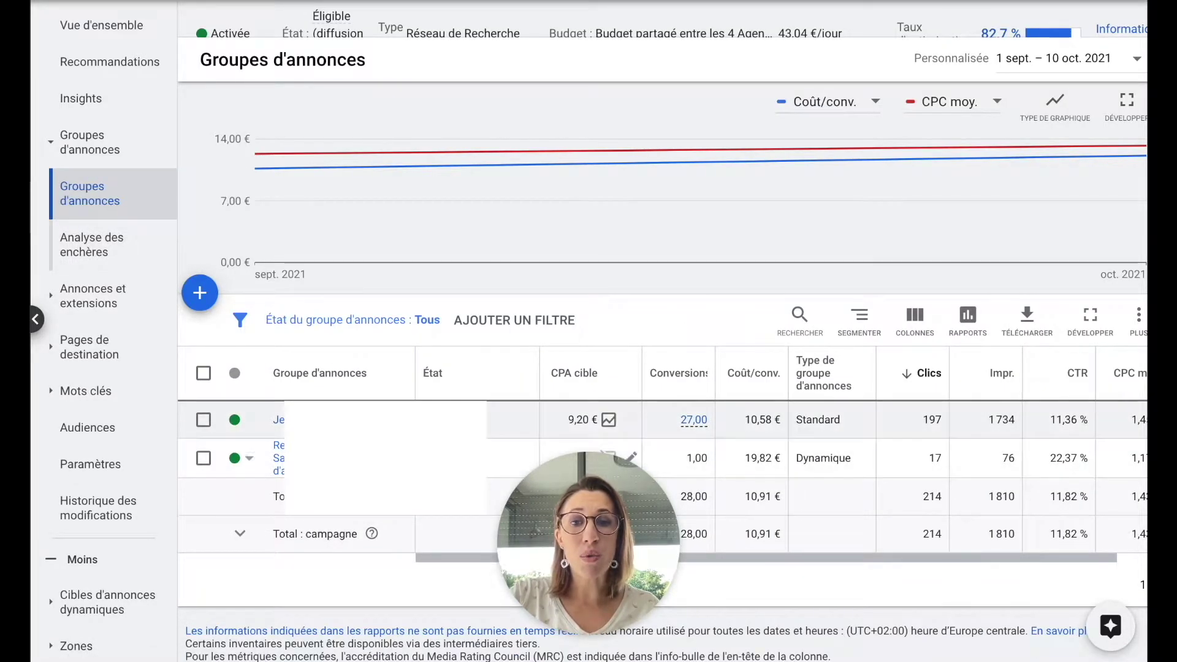
click(299, 420)
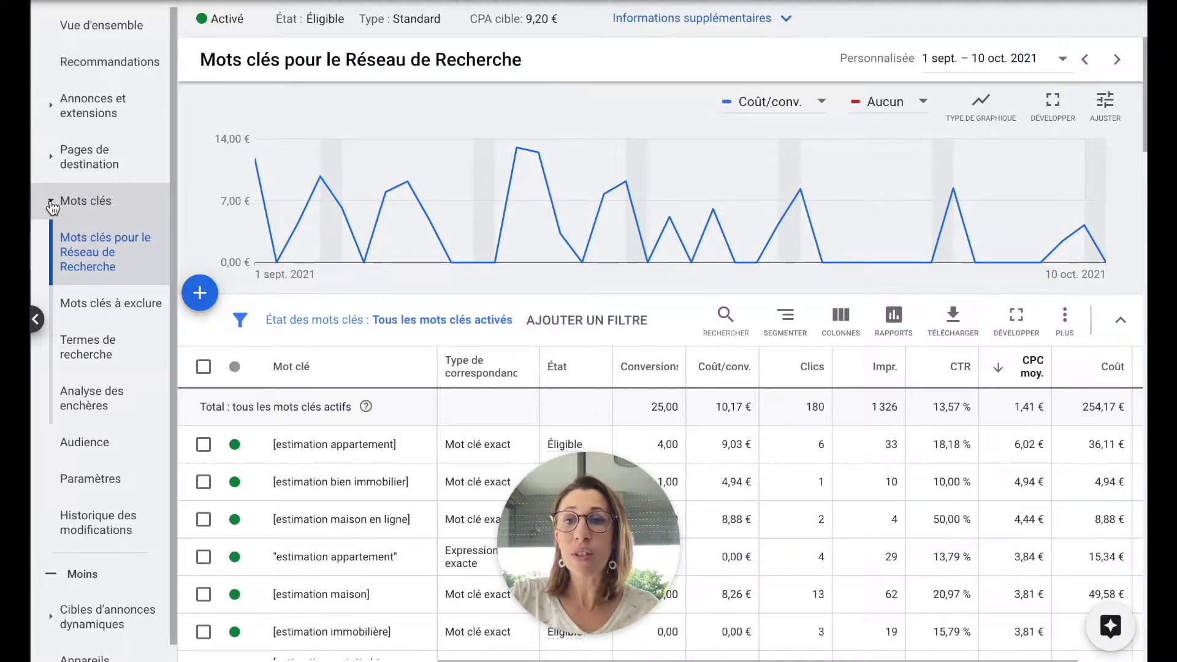
click(54, 203)
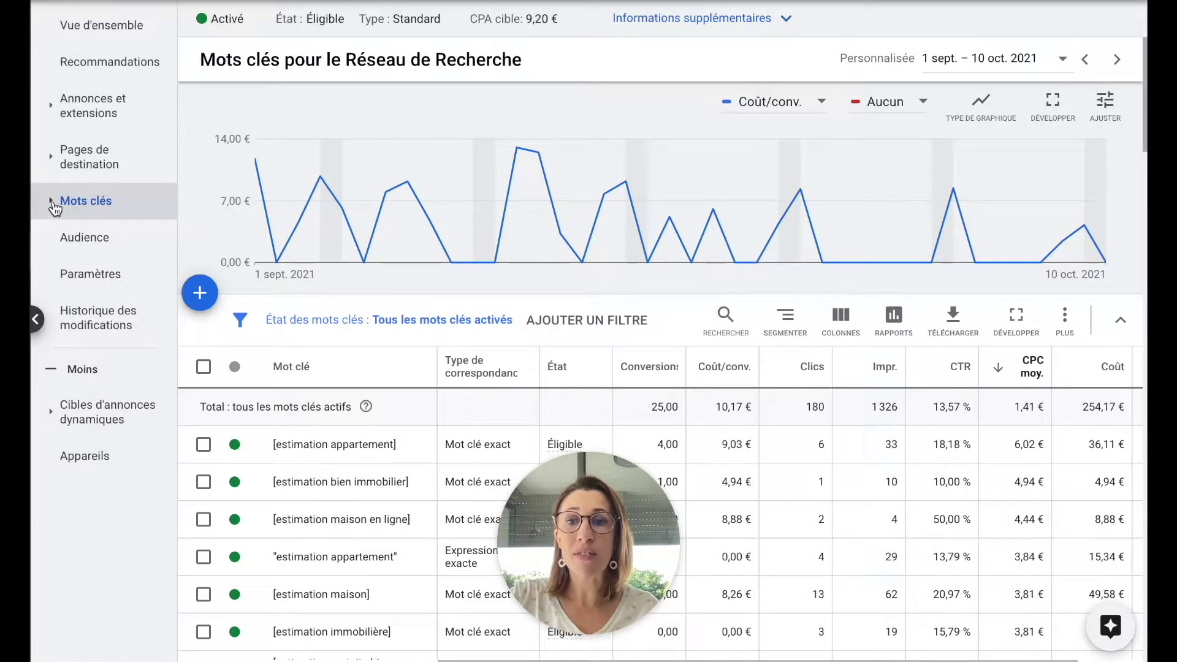
click(54, 207)
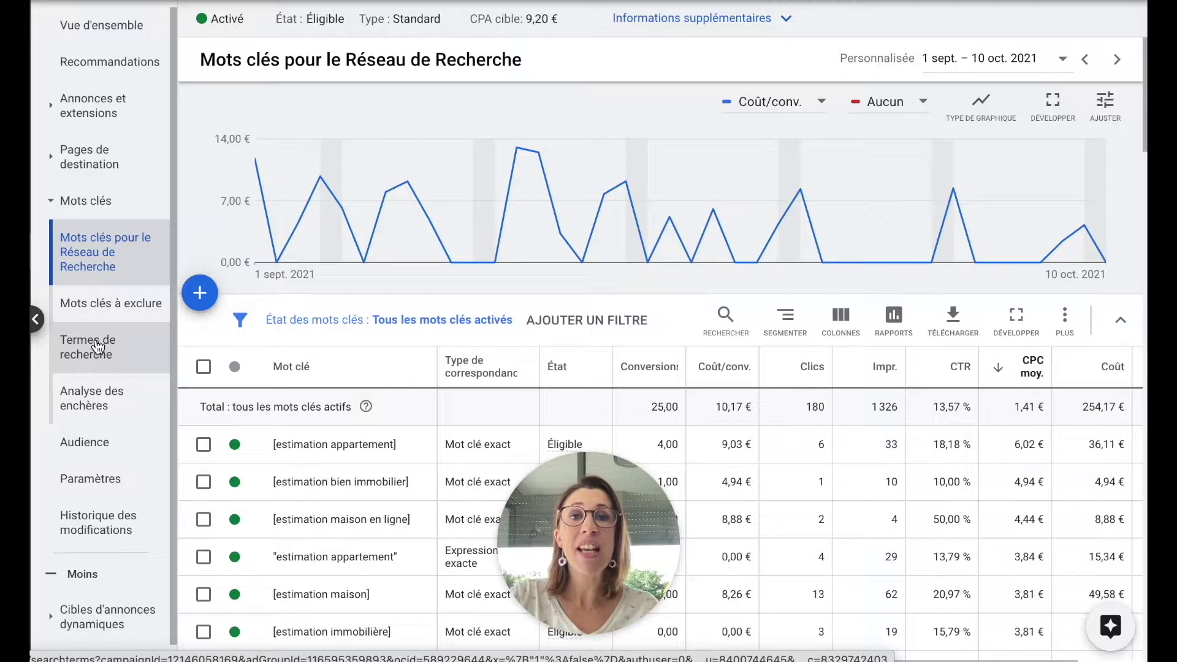
click(89, 391)
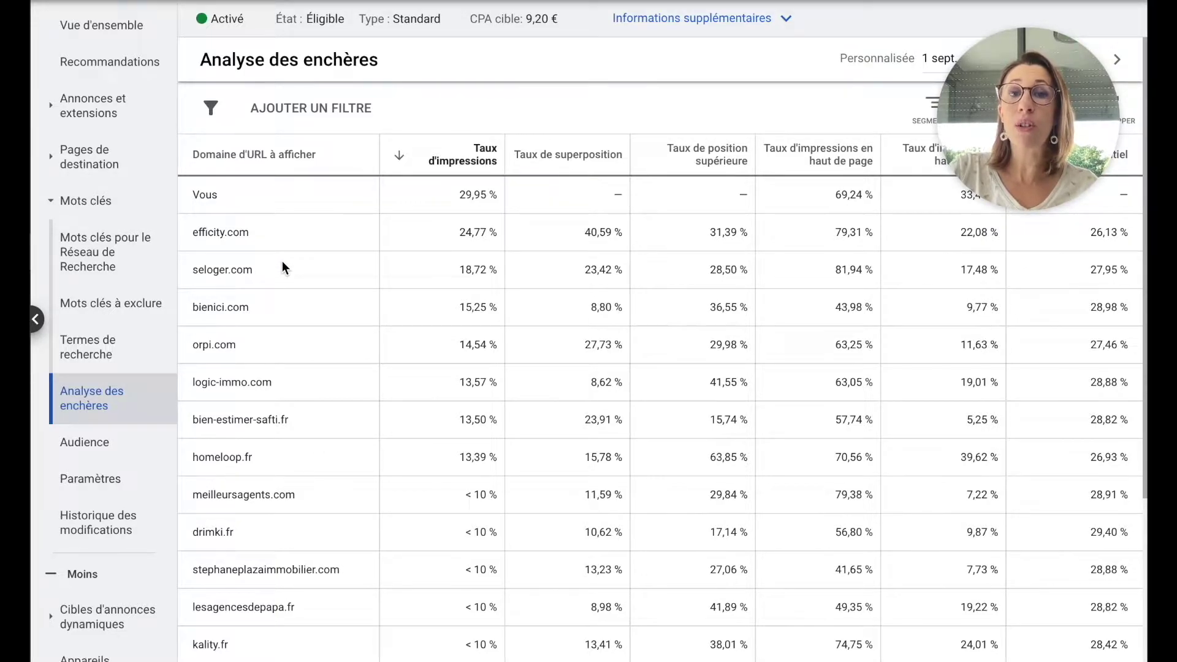
Step: Compare the impression share (Taux d'impressions) of Vous with those of efficity.com, seloger.com and bienici.com
click(195, 197)
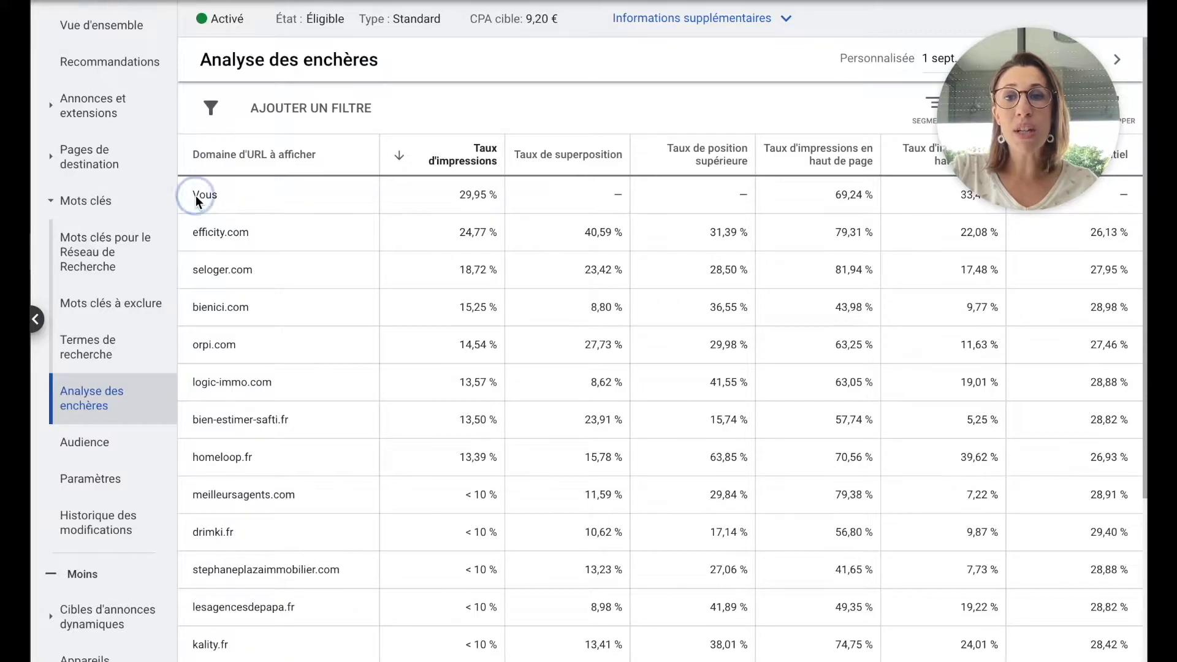
double_click(196, 196)
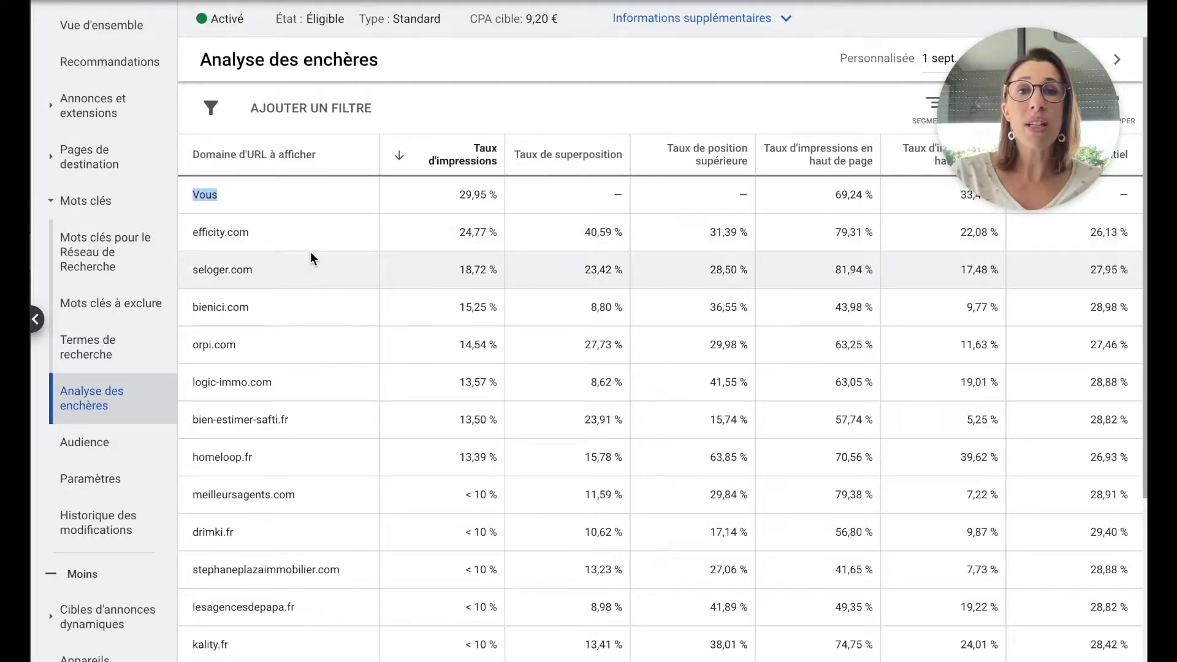
drag(459, 196, 511, 202)
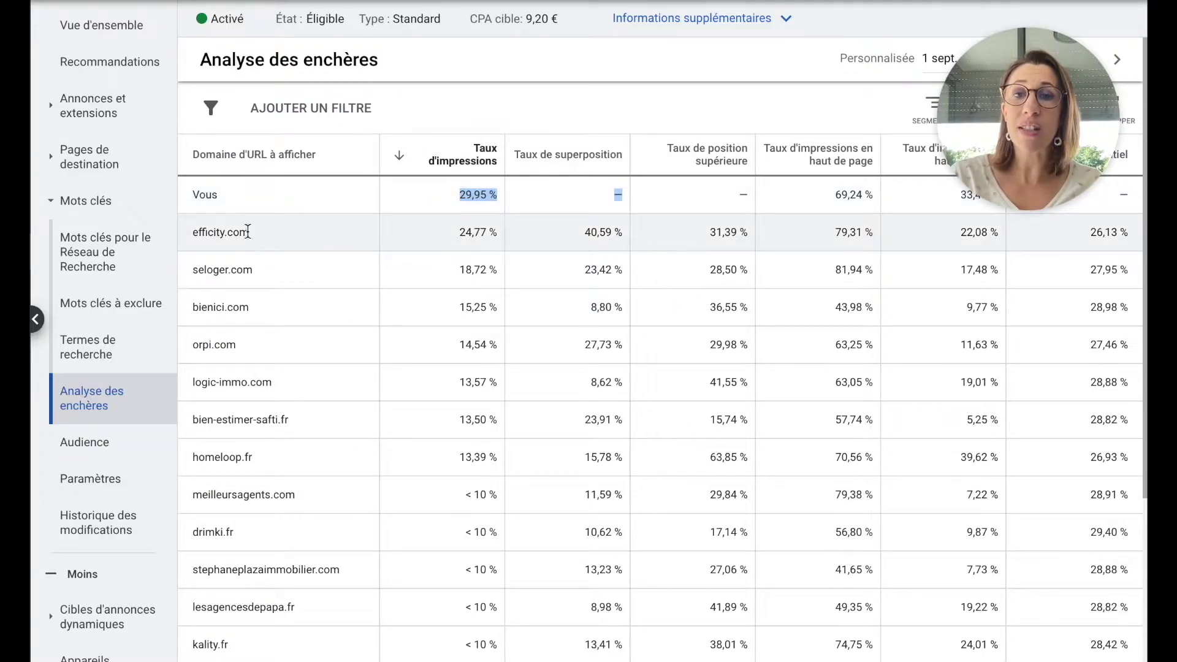
double_click(207, 232)
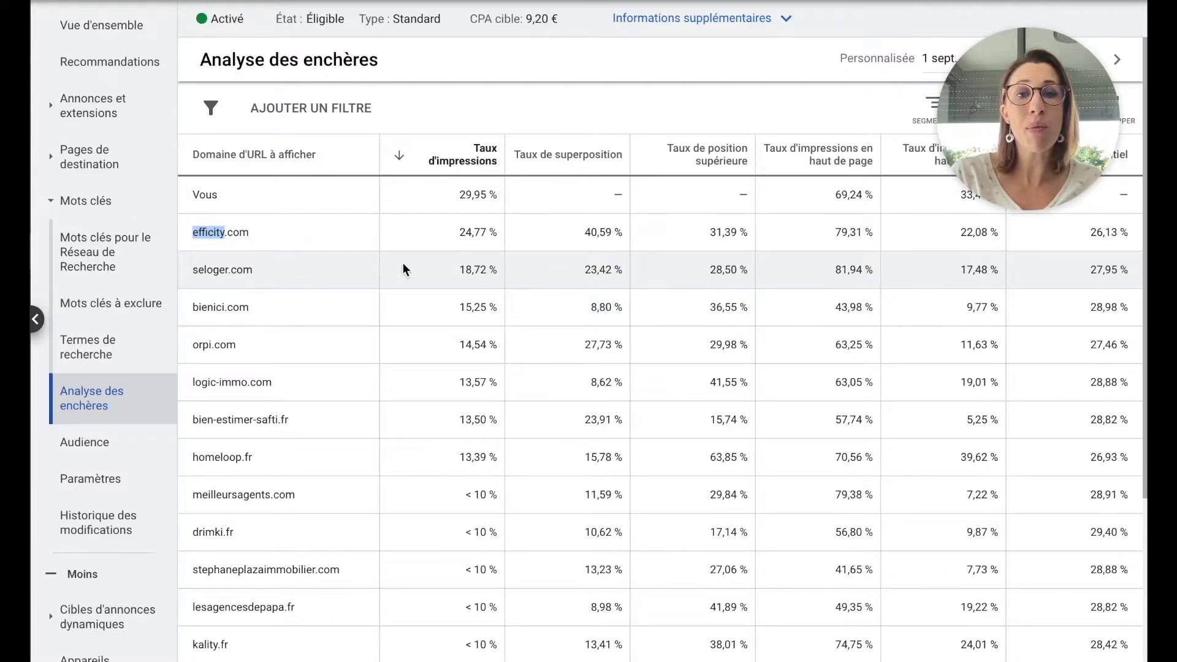
click(510, 241)
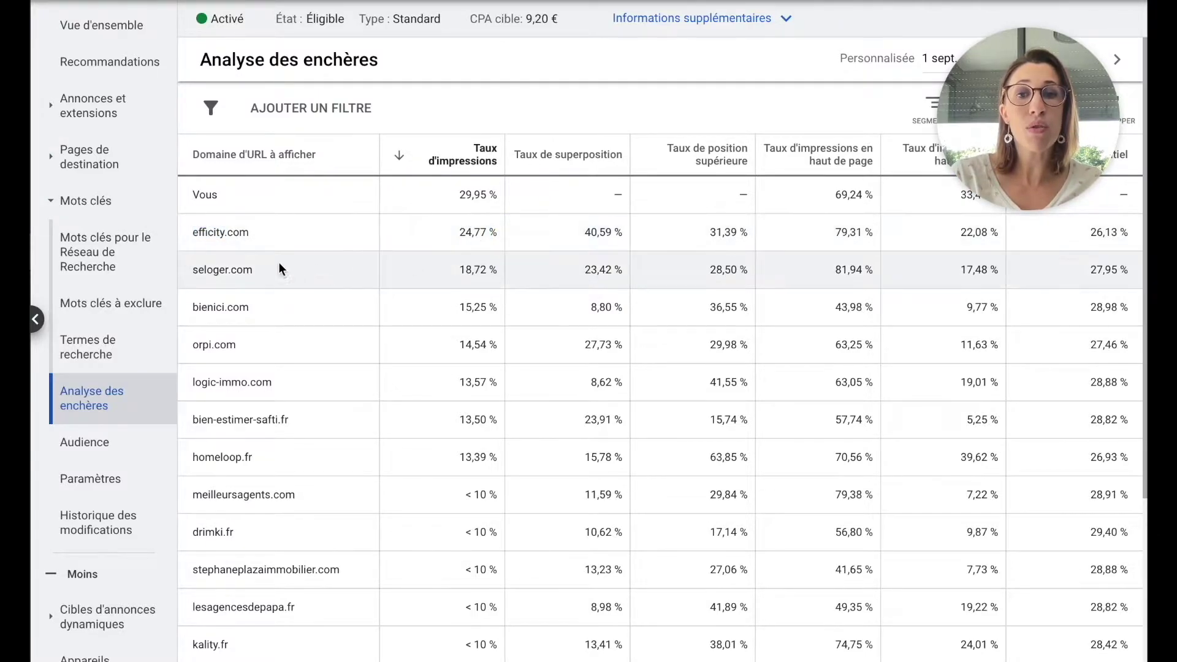
drag(189, 233, 259, 234)
drag(455, 231, 510, 238)
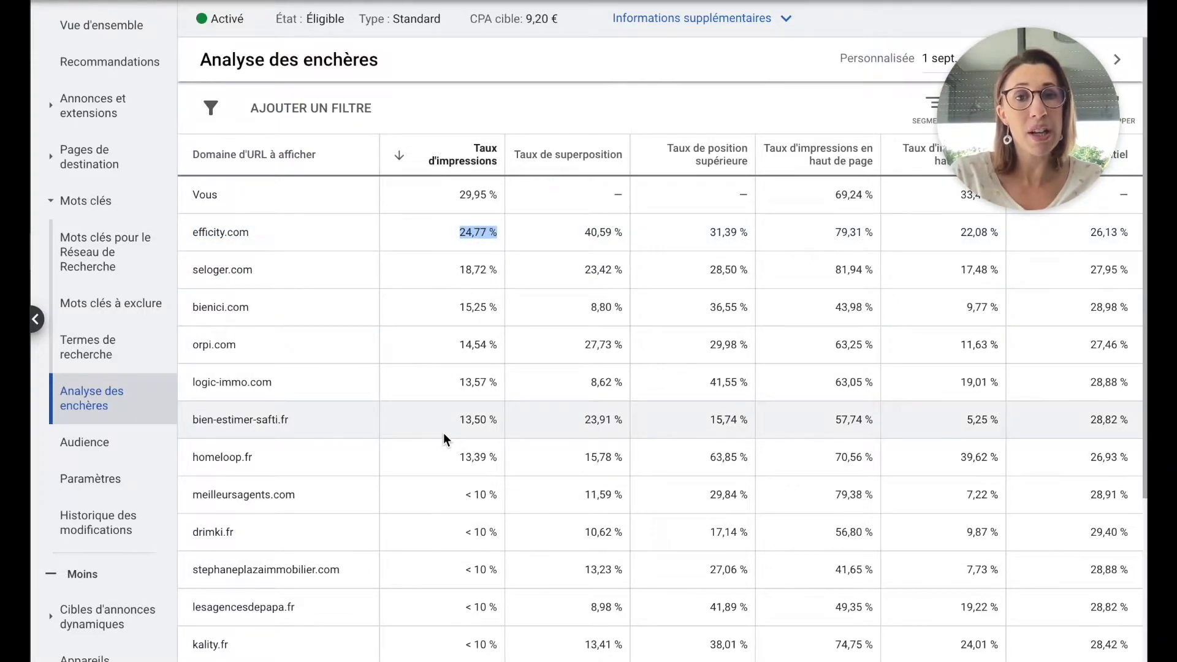
drag(459, 263, 498, 270)
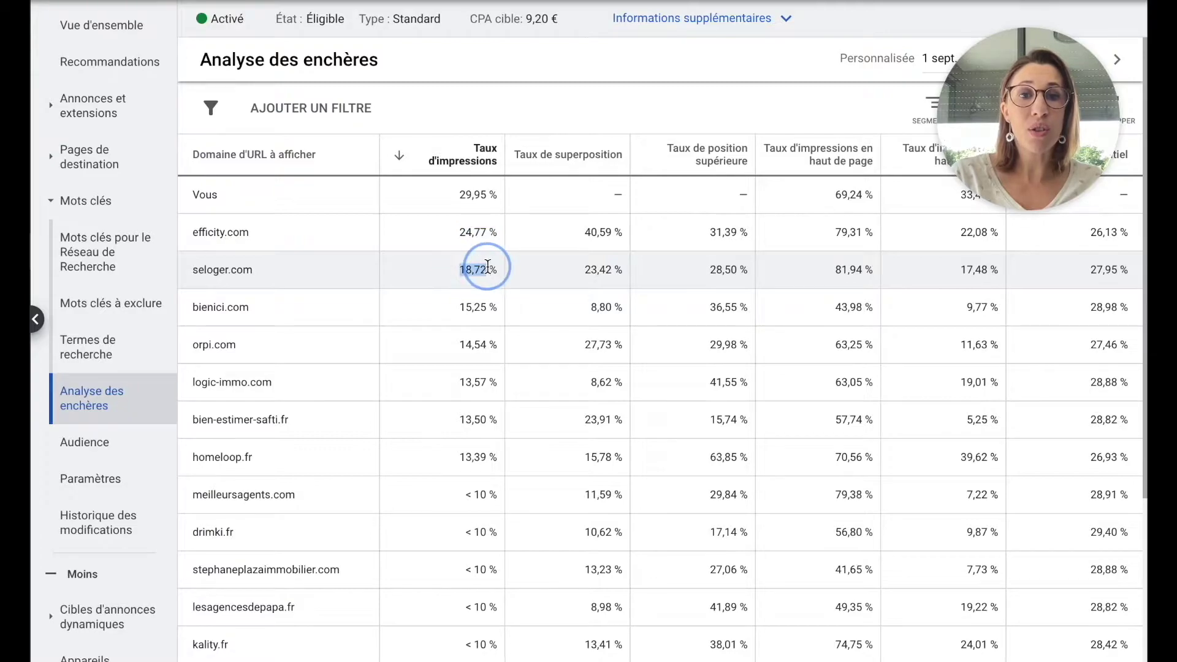
drag(465, 307, 499, 308)
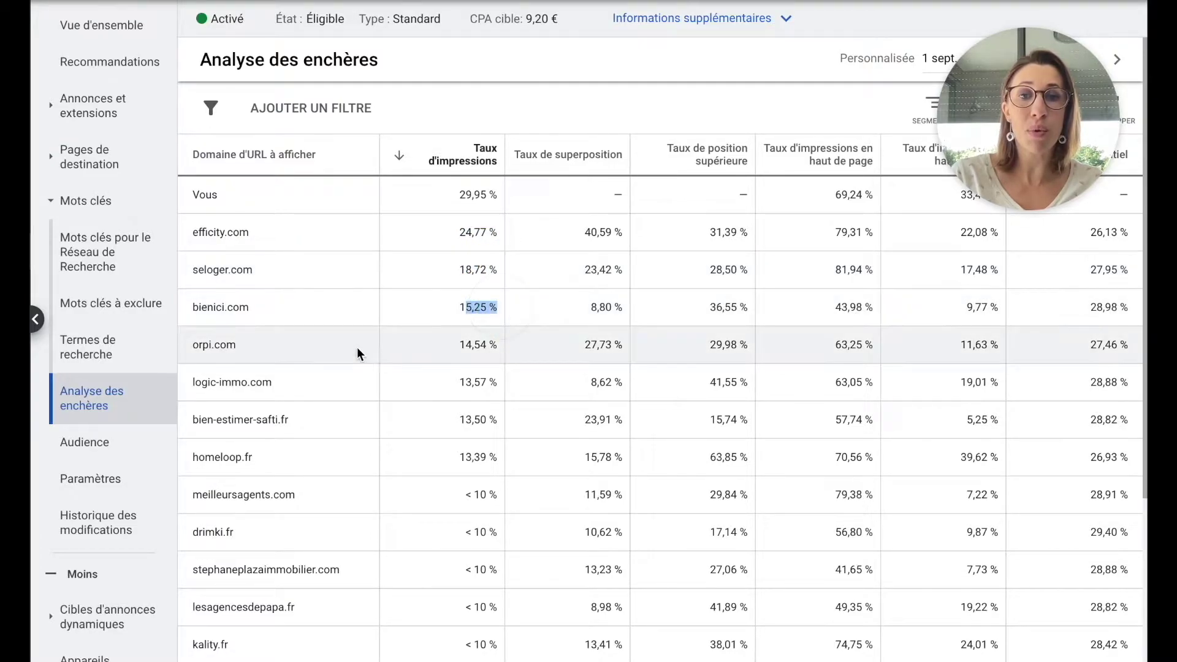
Step: Review the impression shares of the remaining competitors through trovit.fr, including the one for meilleursagents.com
scroll(367, 412, down, 1)
scroll(368, 413, down, 2)
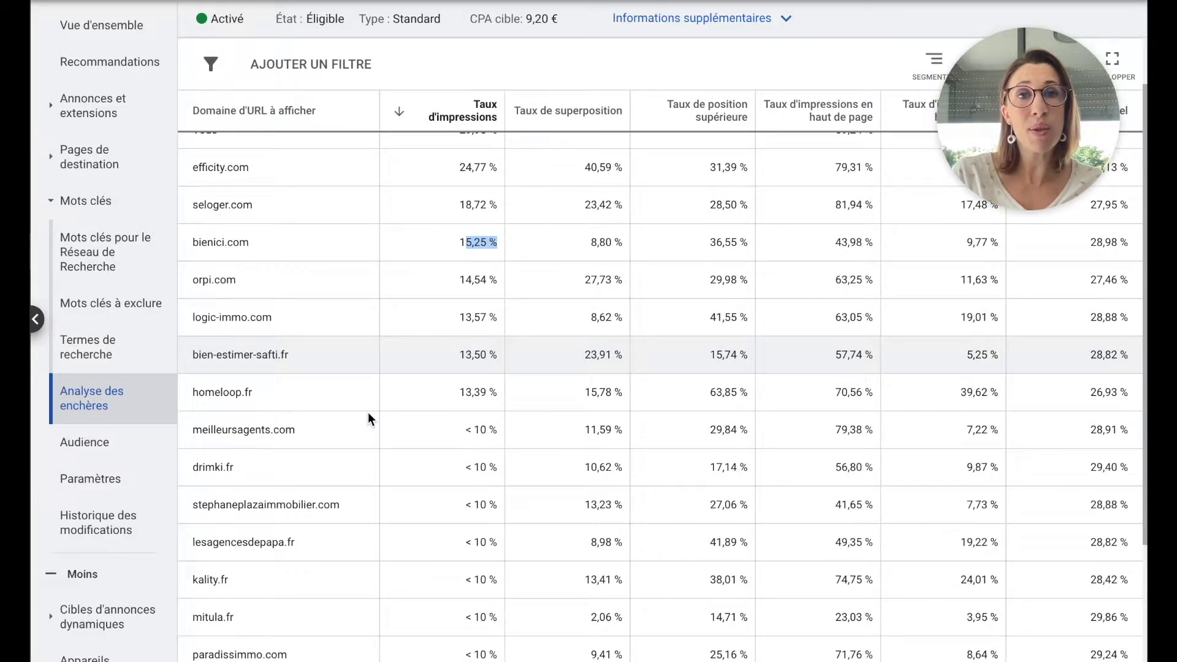
scroll(368, 412, down, 5)
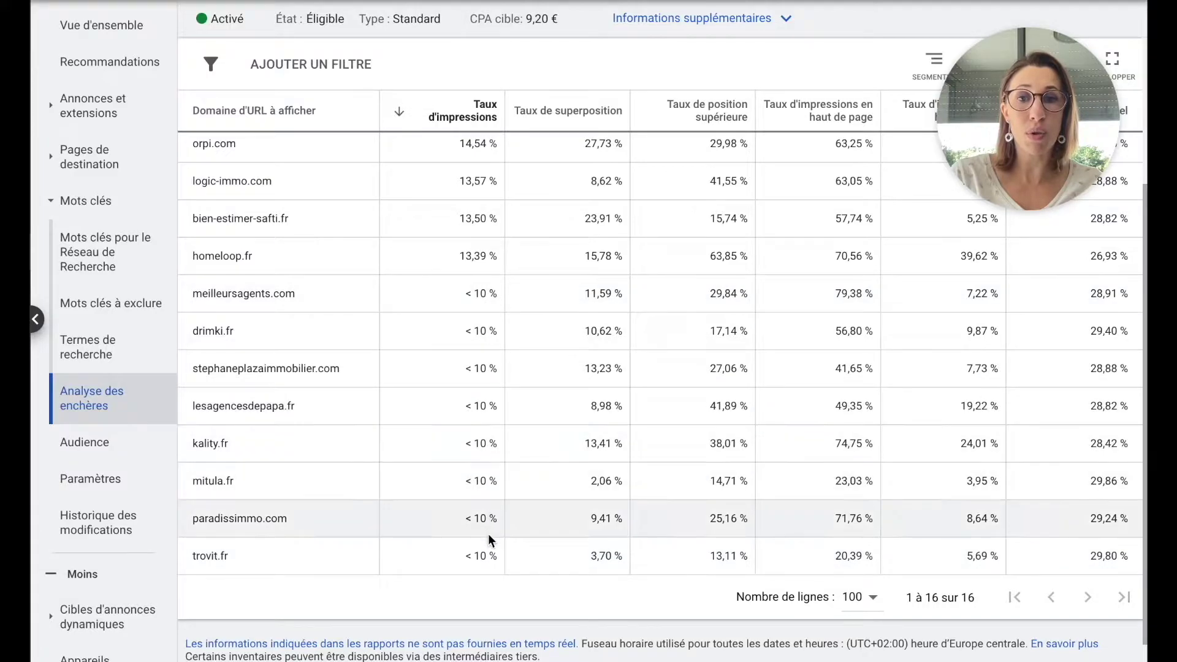
scroll(475, 577, up, 2)
scroll(475, 577, up, 5)
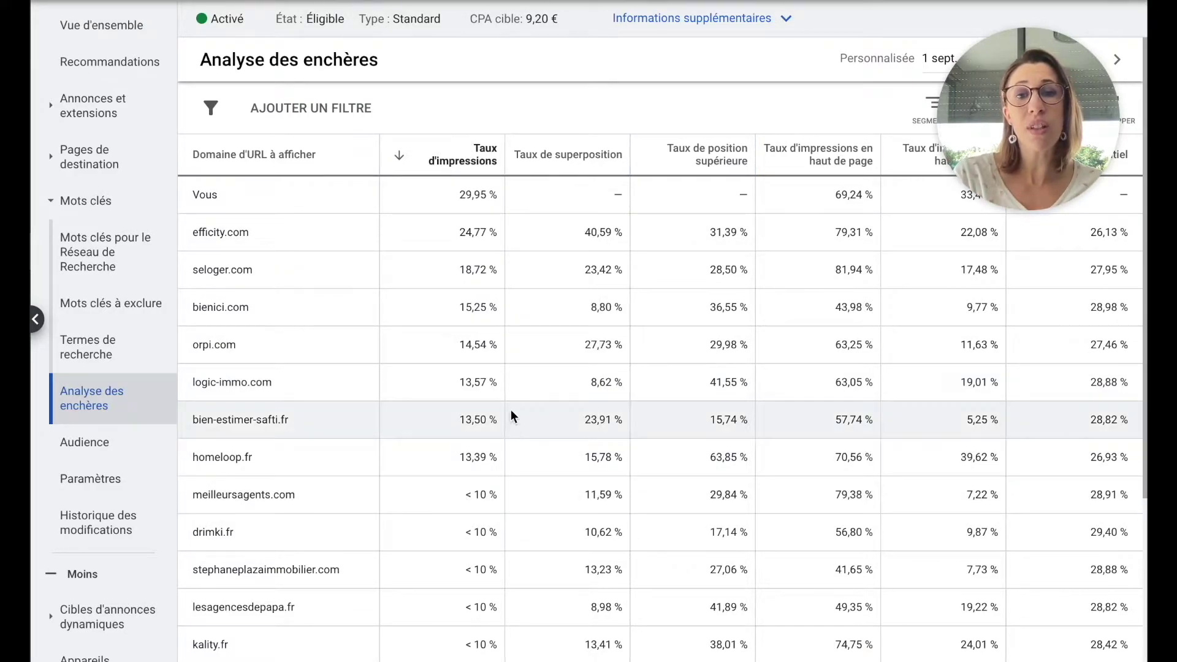
drag(464, 504, 497, 501)
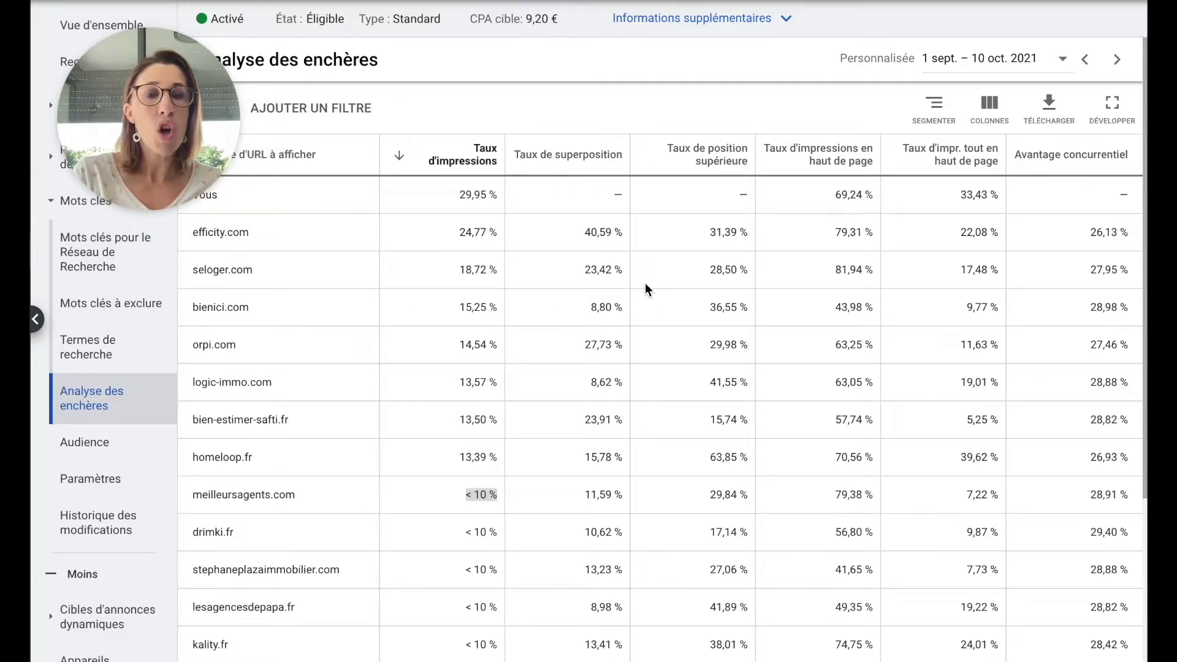
Step: Examine efficity.com's impression share together with its top-of-page and absolute top-of-page impression rates
scroll(649, 286, down, 1)
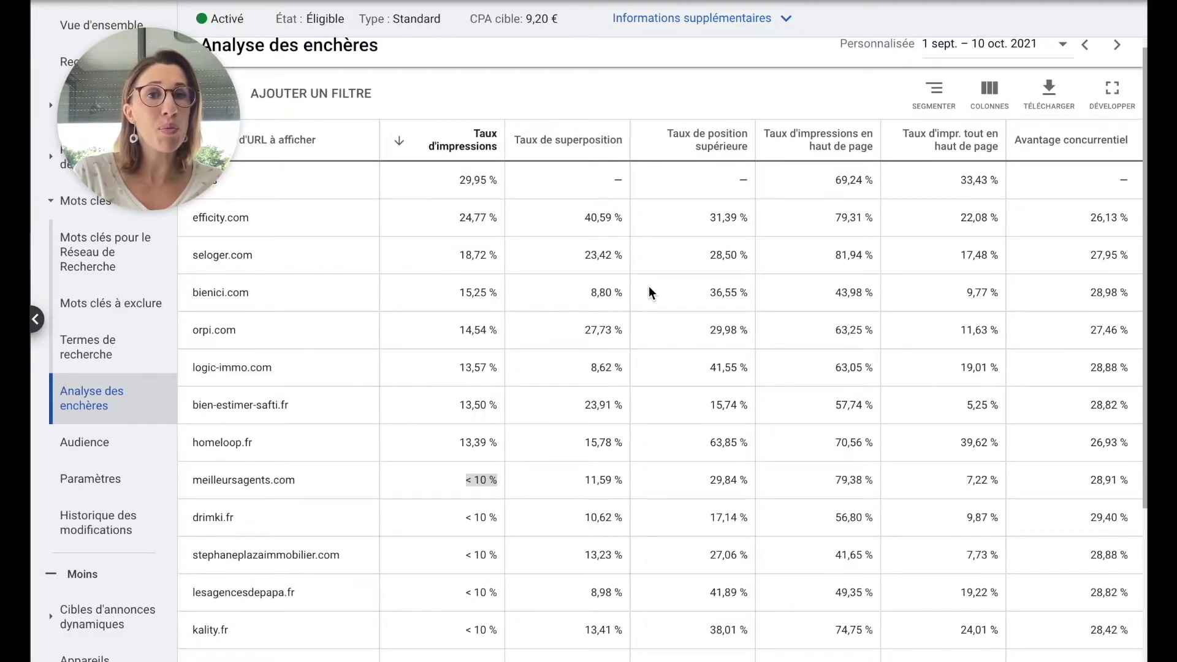
scroll(649, 286, down, 1)
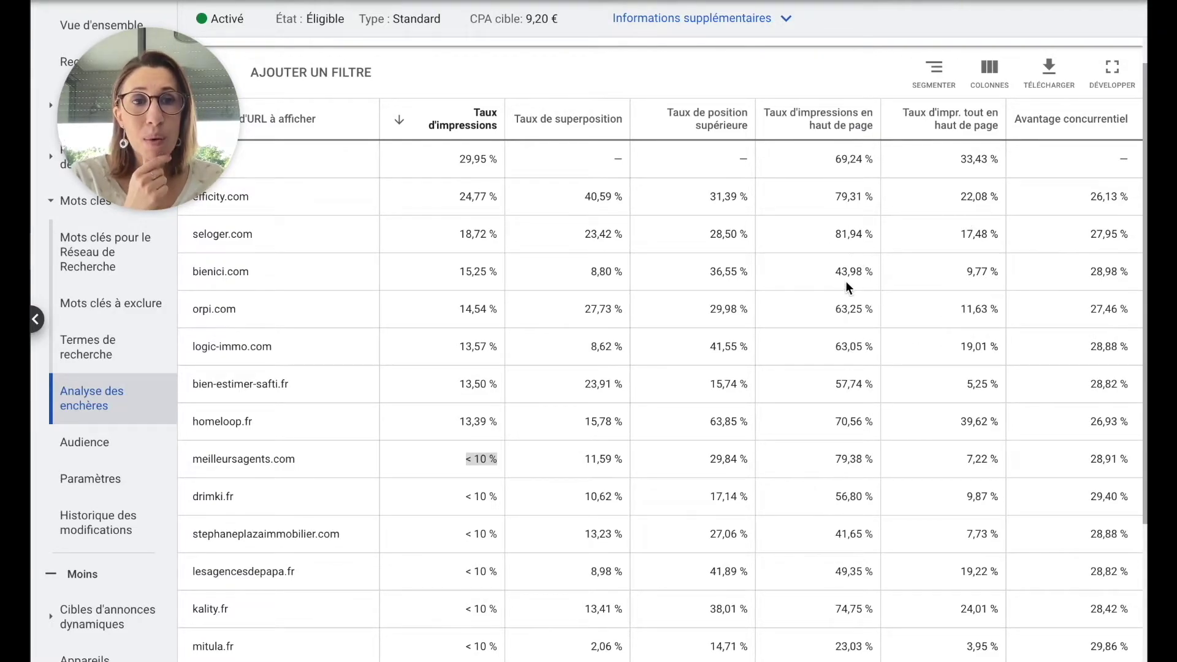
click(487, 197)
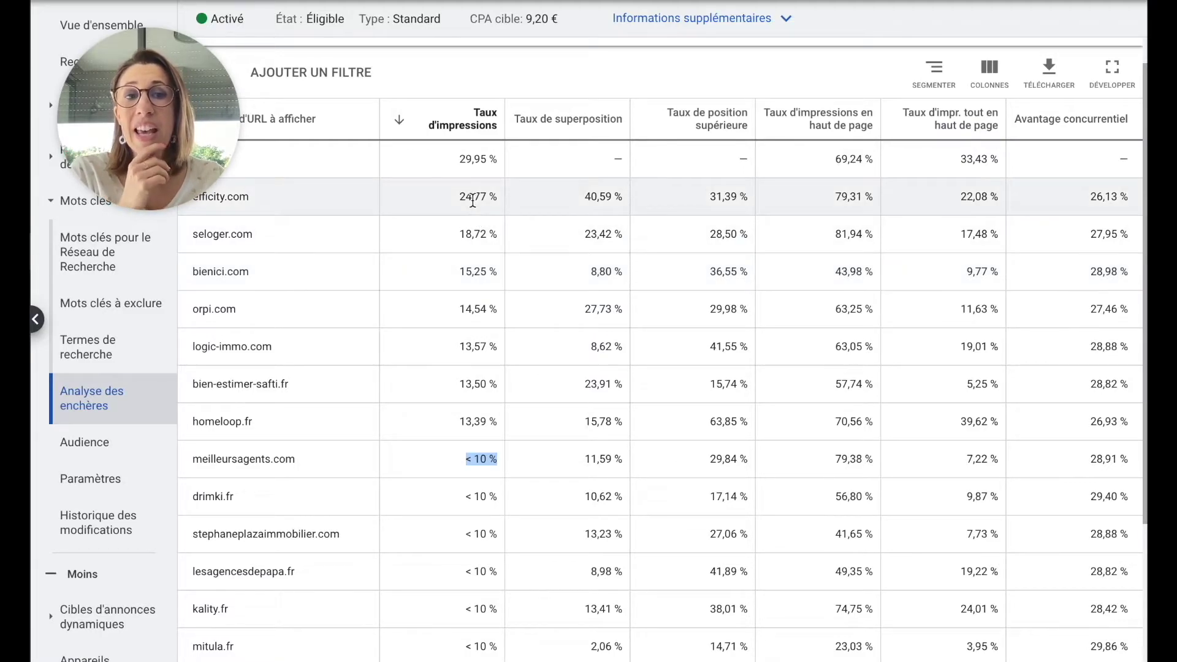
double_click(851, 197)
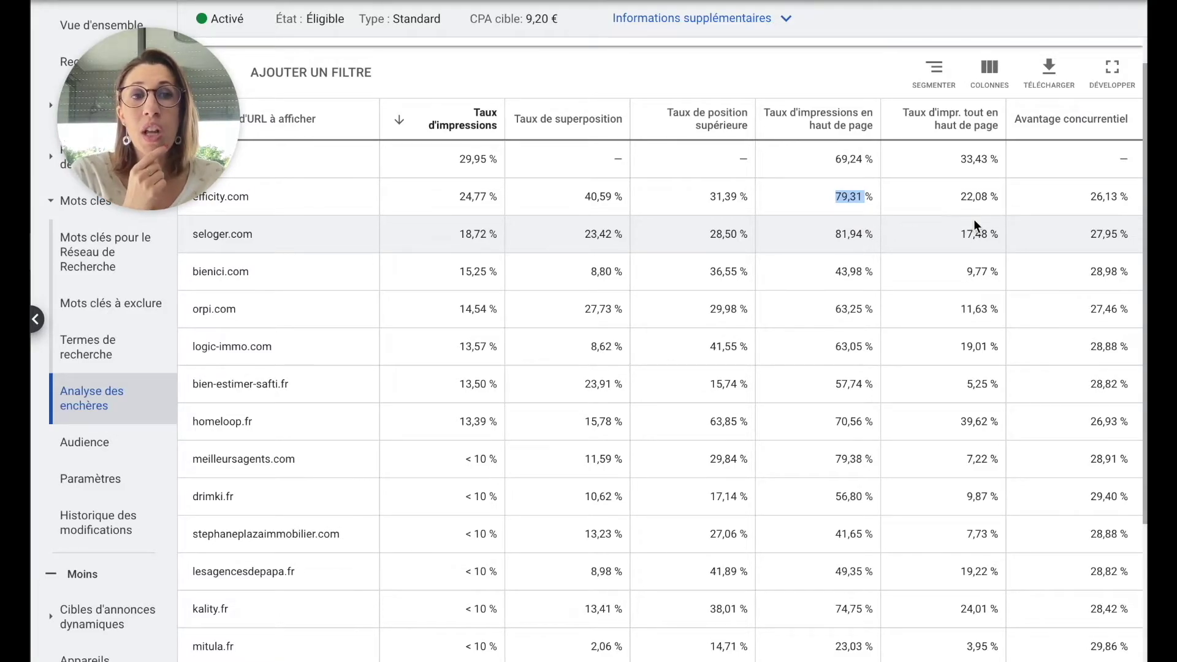
double_click(991, 198)
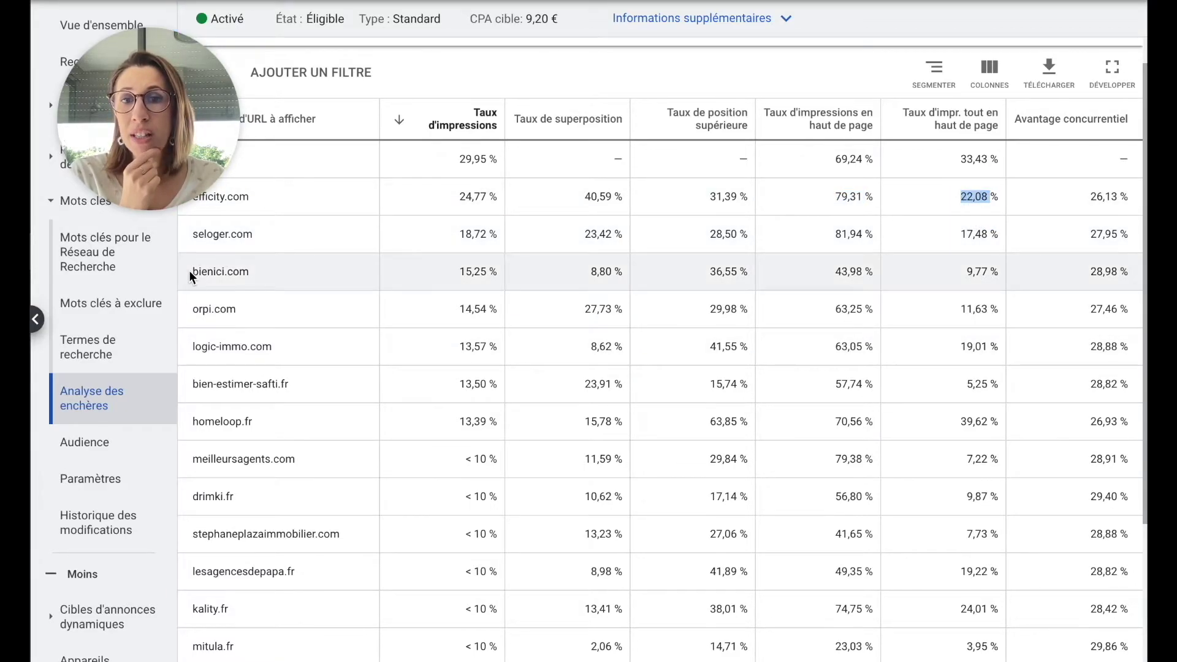
Step: Examine bienici.com's impression share, top-of-page rate and absolute top-of-page rate
drag(184, 271, 295, 272)
drag(467, 272, 508, 271)
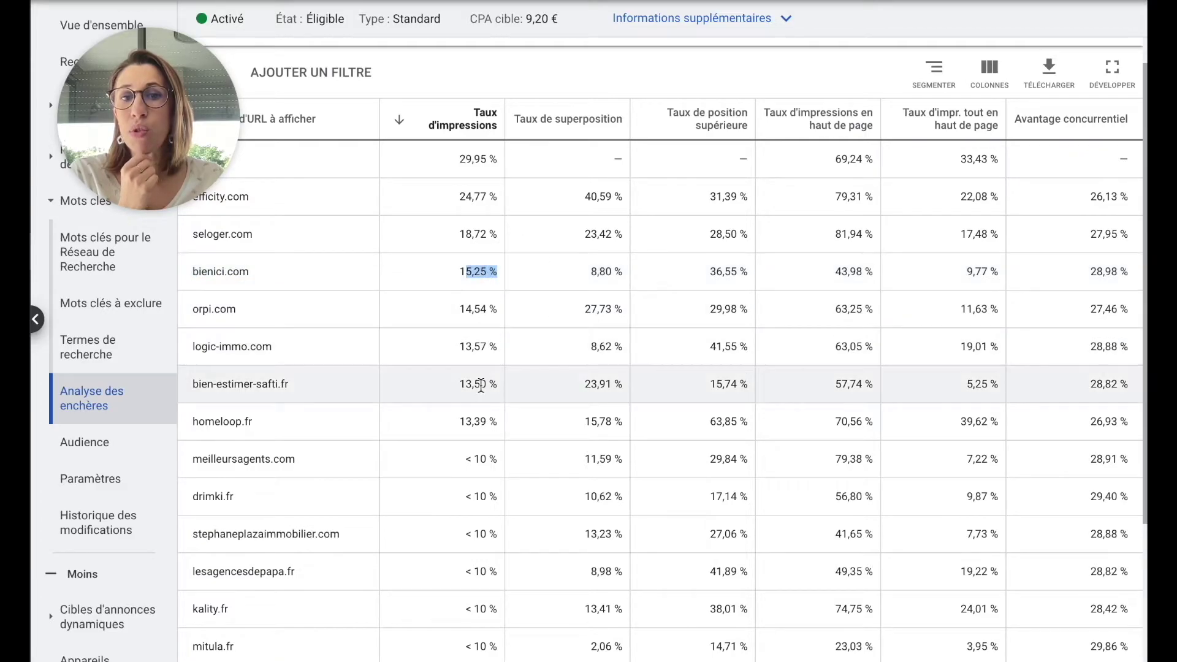
drag(832, 272, 863, 272)
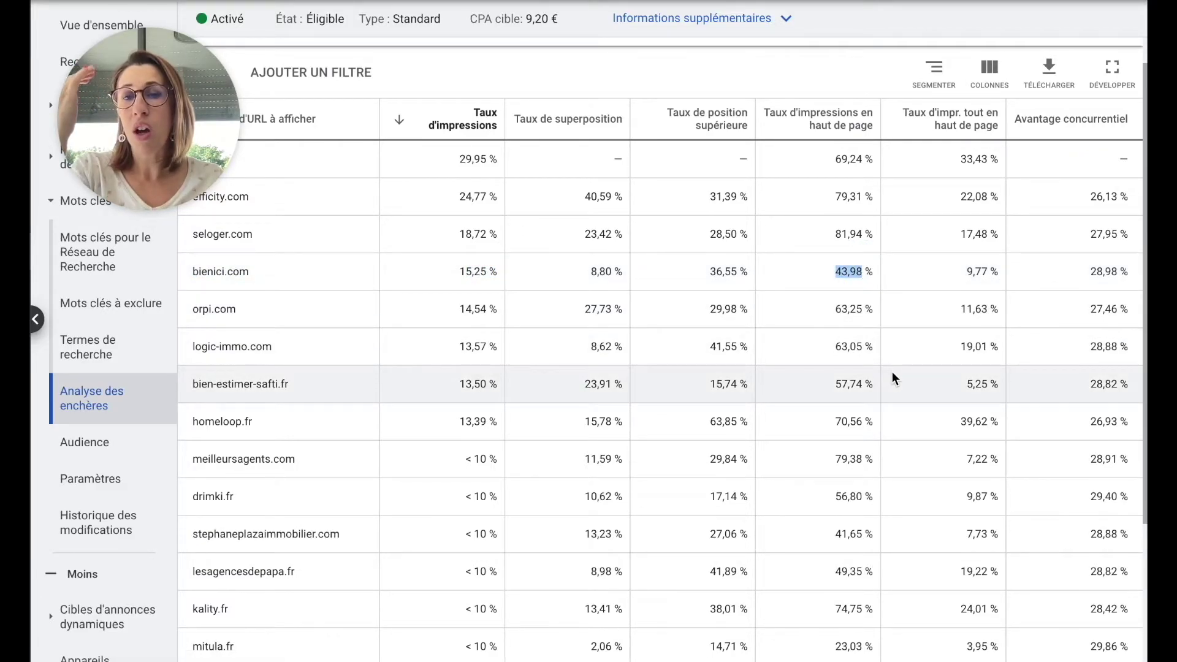
drag(963, 271, 997, 274)
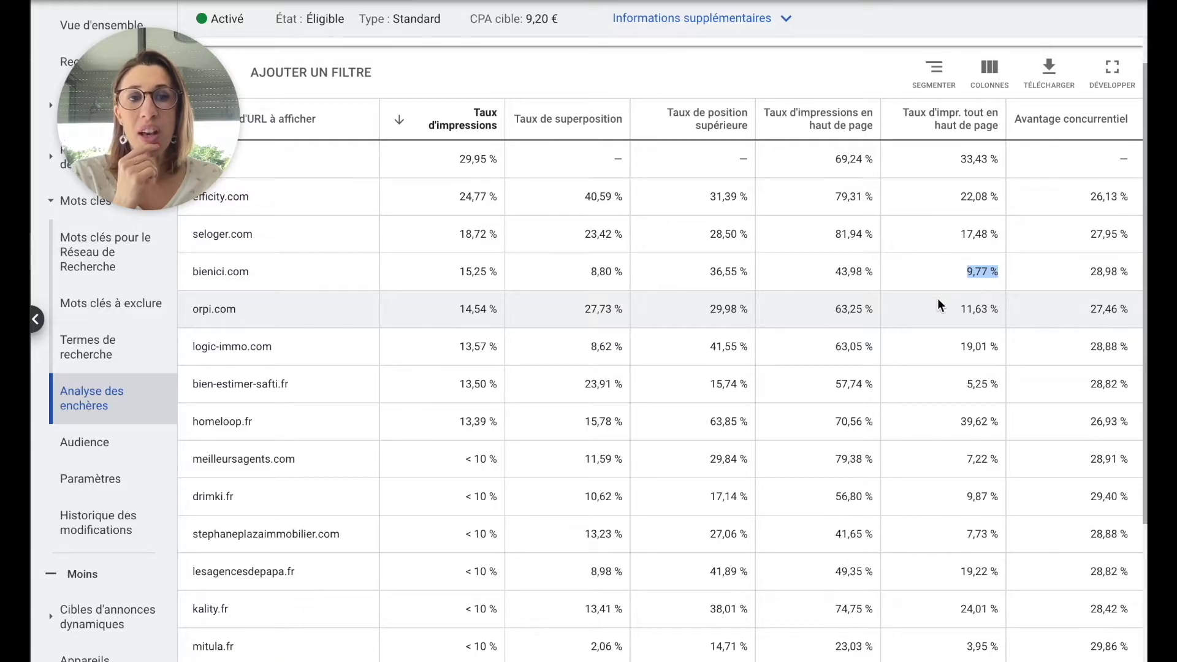
scroll(900, 517, down, 1)
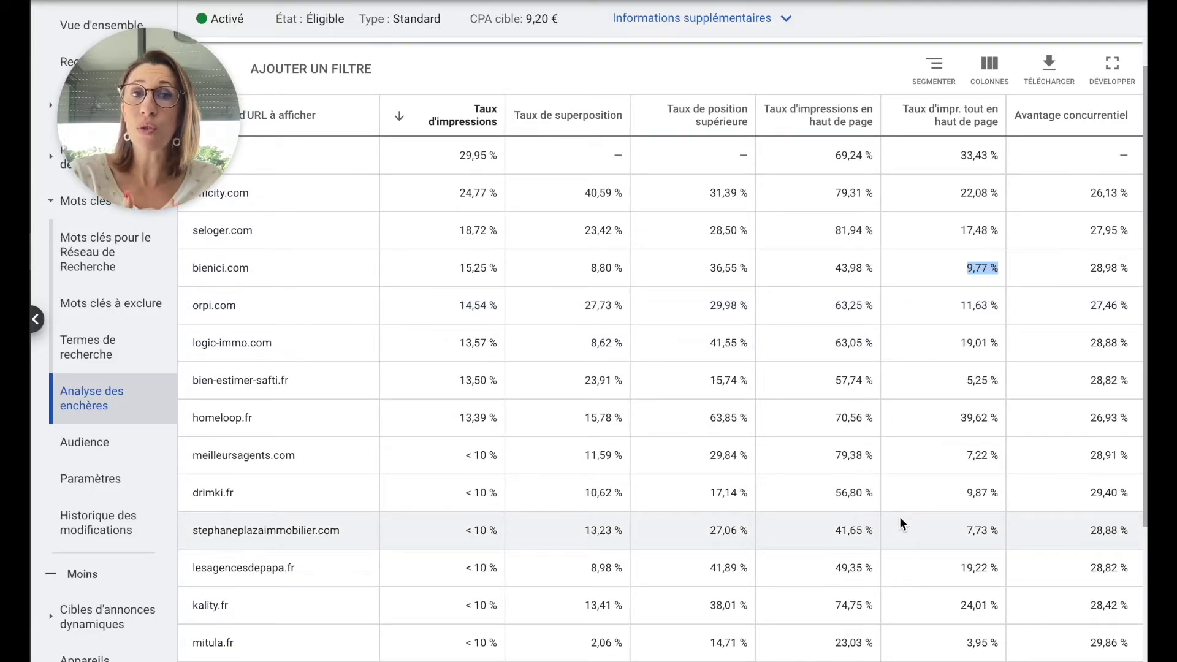
Step: Check the advertiser's own top-of-page rate and impression share in the Vous row
scroll(958, 282, up, 1)
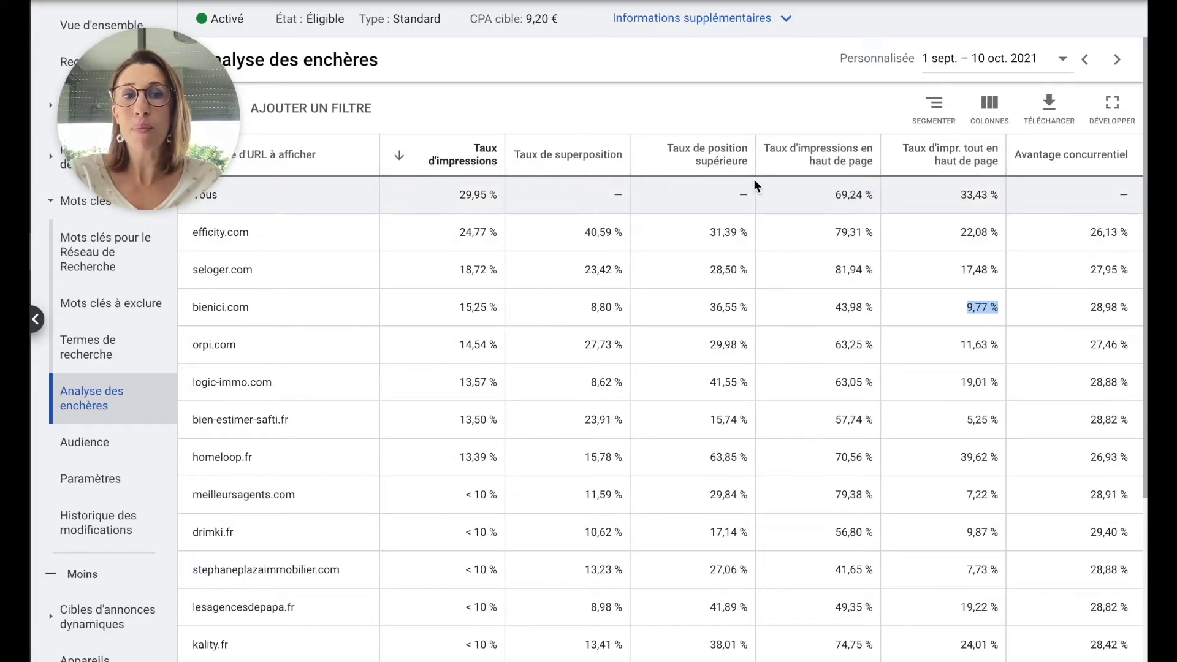
drag(835, 195, 872, 198)
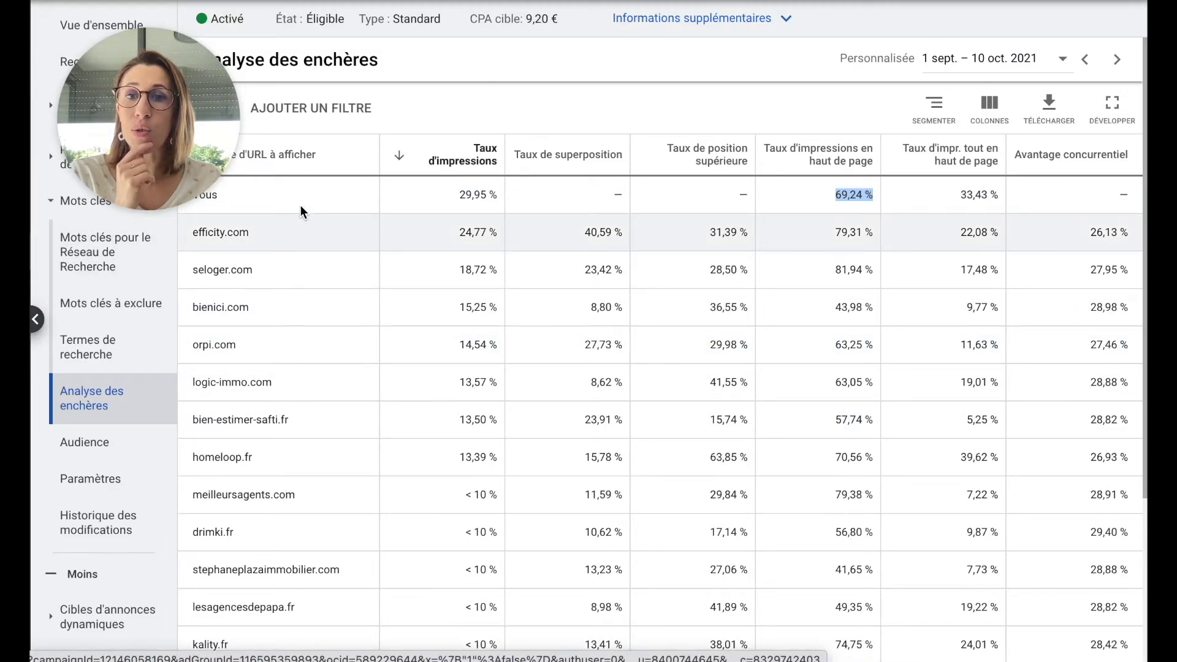
drag(440, 191, 509, 192)
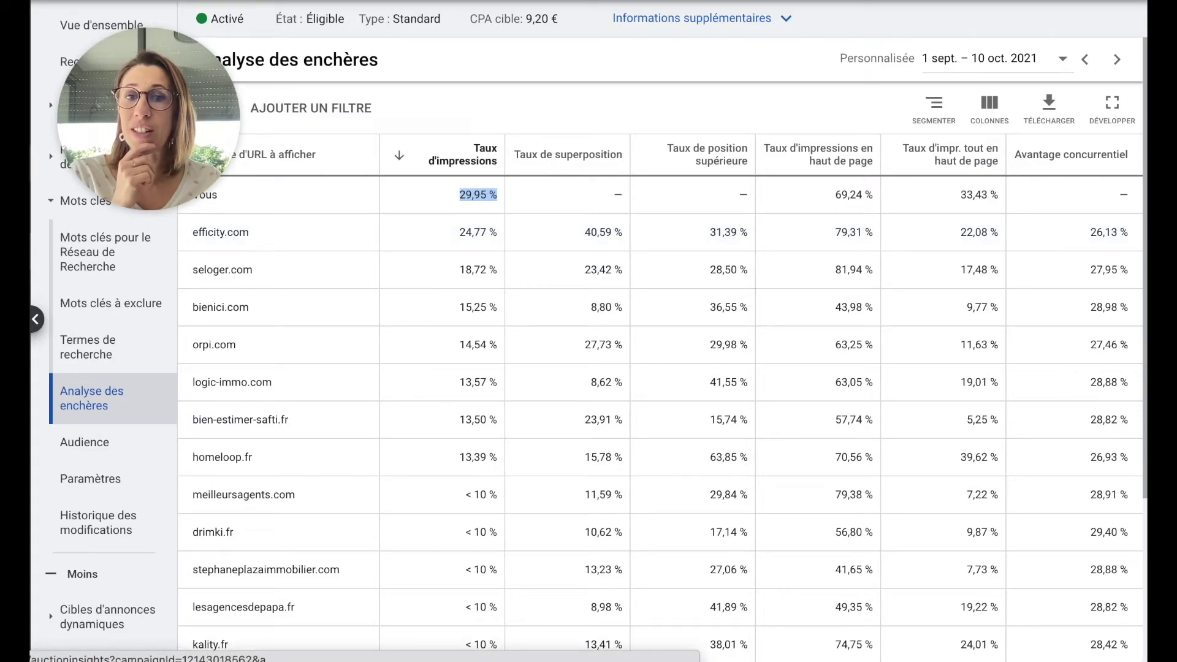
Step: Switch to the other ad group's open auction insights report and examine the impression share and top-of-page rates in the Vous row
key(ctrl+Tab)
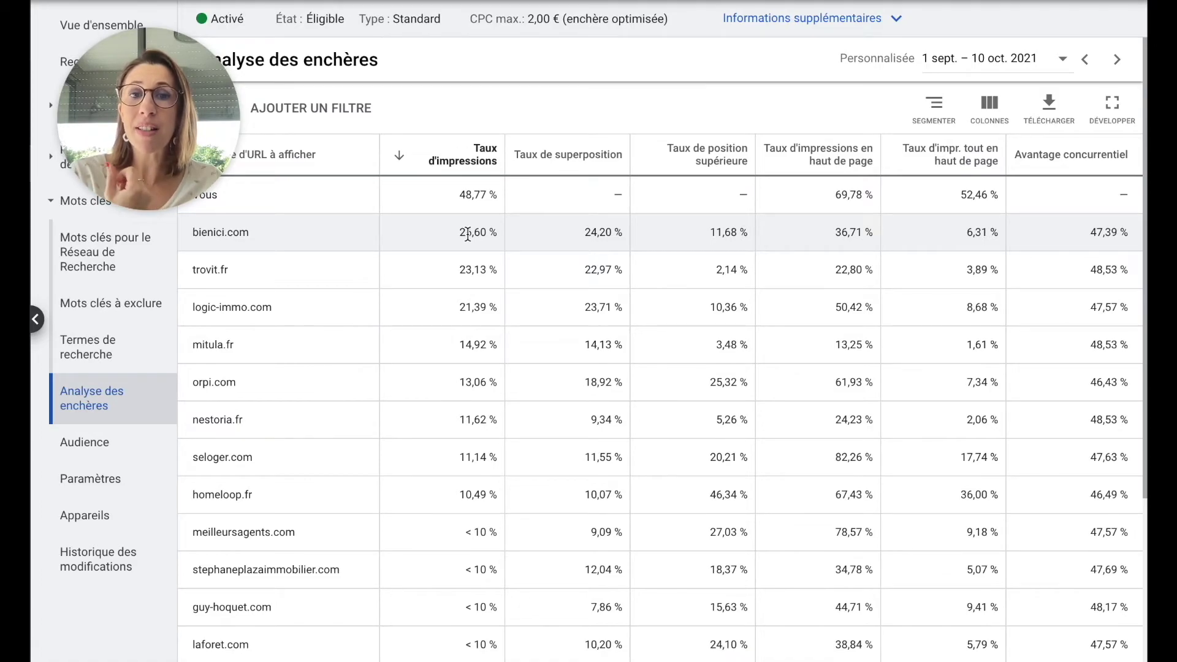
drag(460, 195, 504, 197)
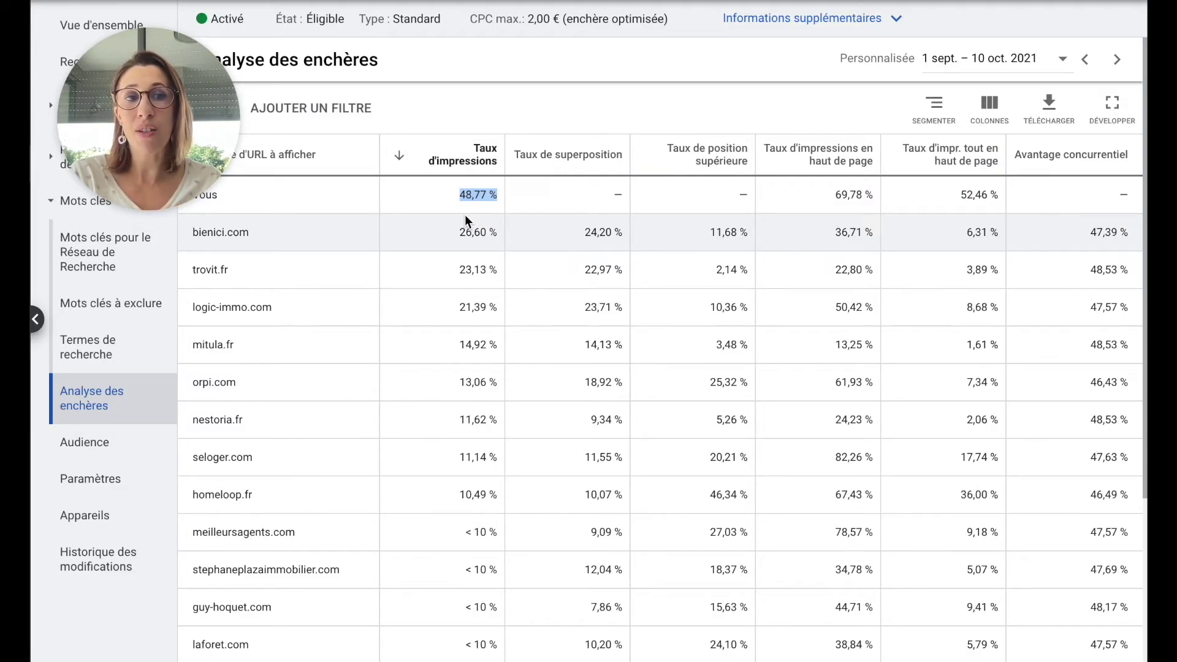
drag(837, 191, 892, 198)
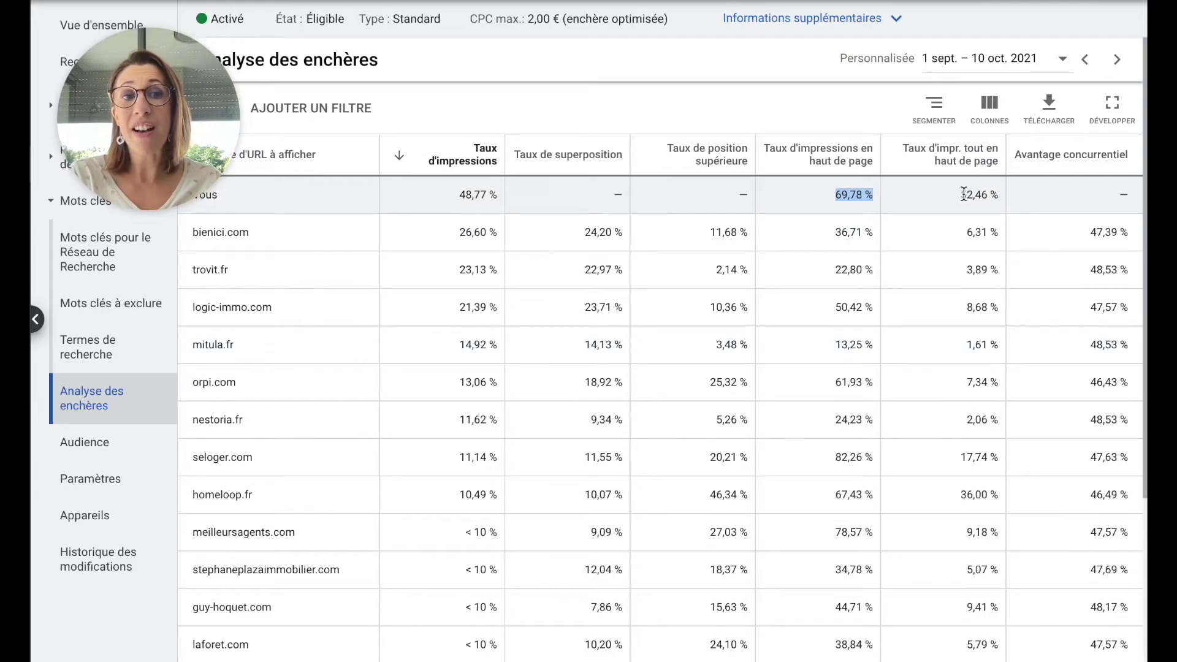
drag(955, 193, 999, 195)
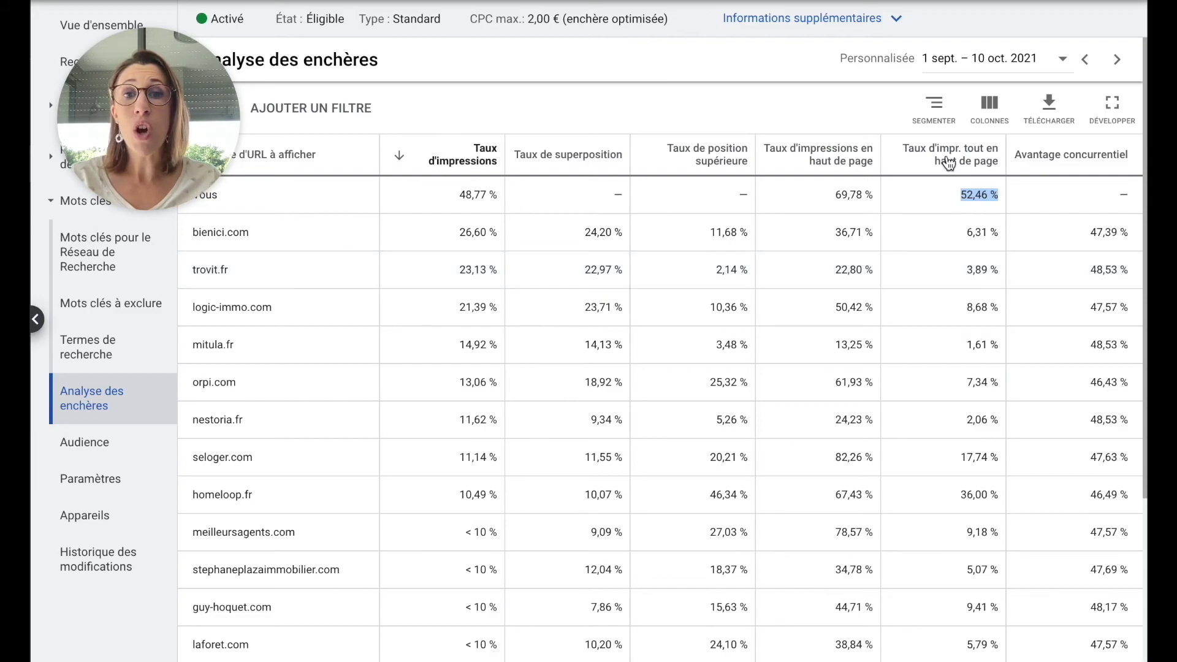
drag(460, 195, 536, 199)
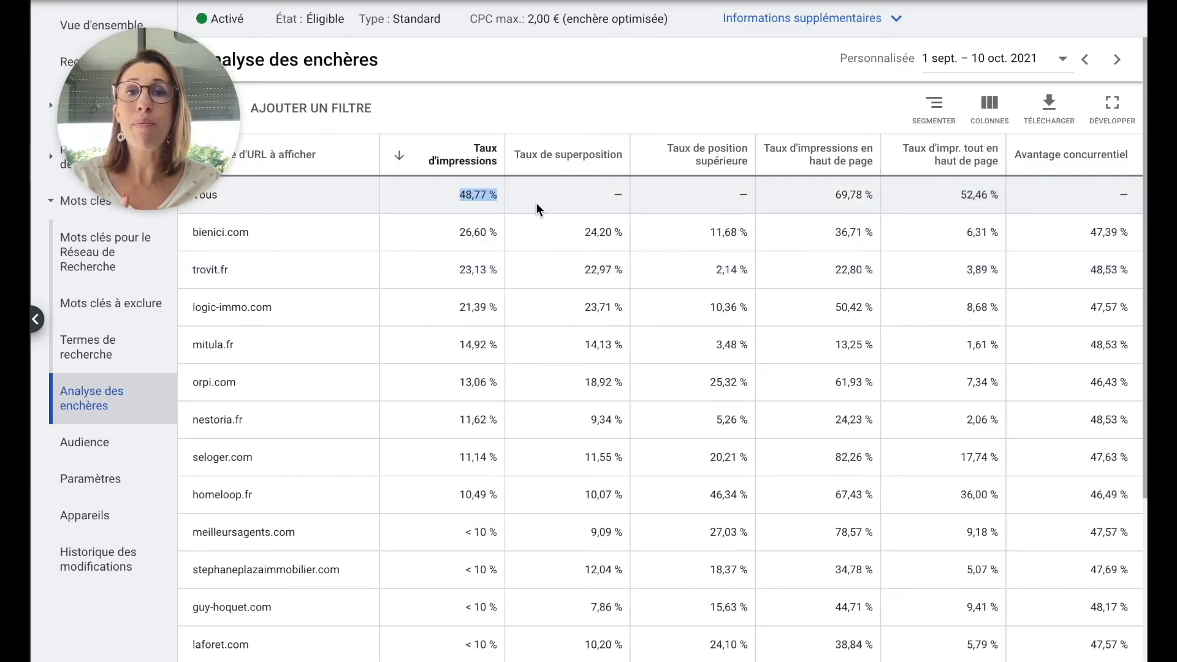